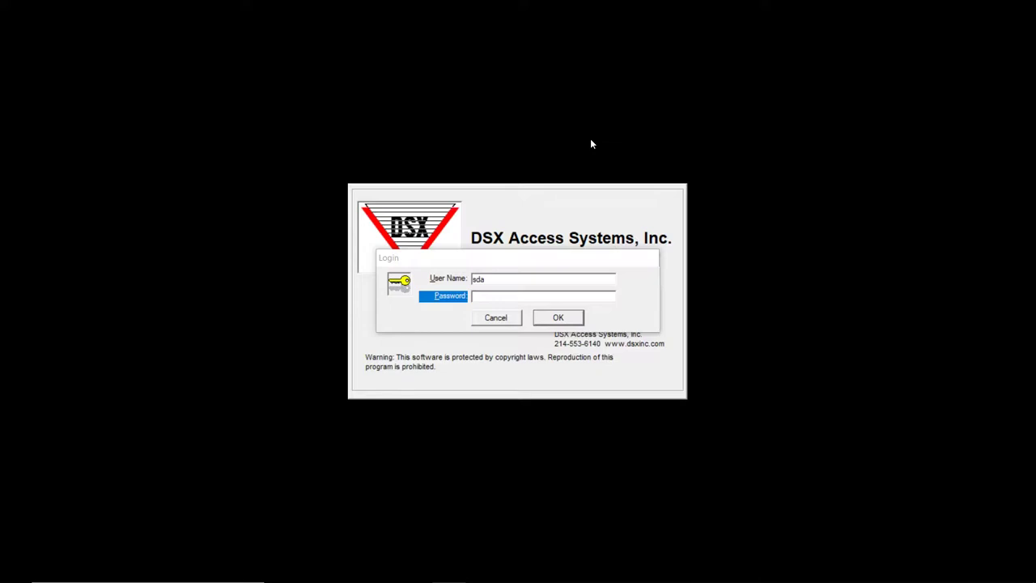
- Sign in to DSX WinDSX with the operator password
click(399, 237)
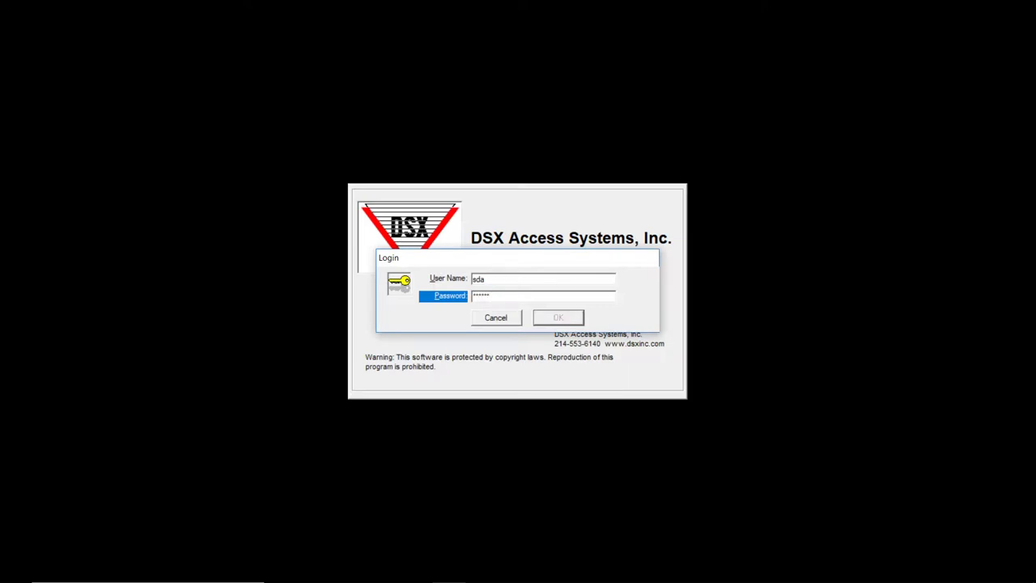
key(Return)
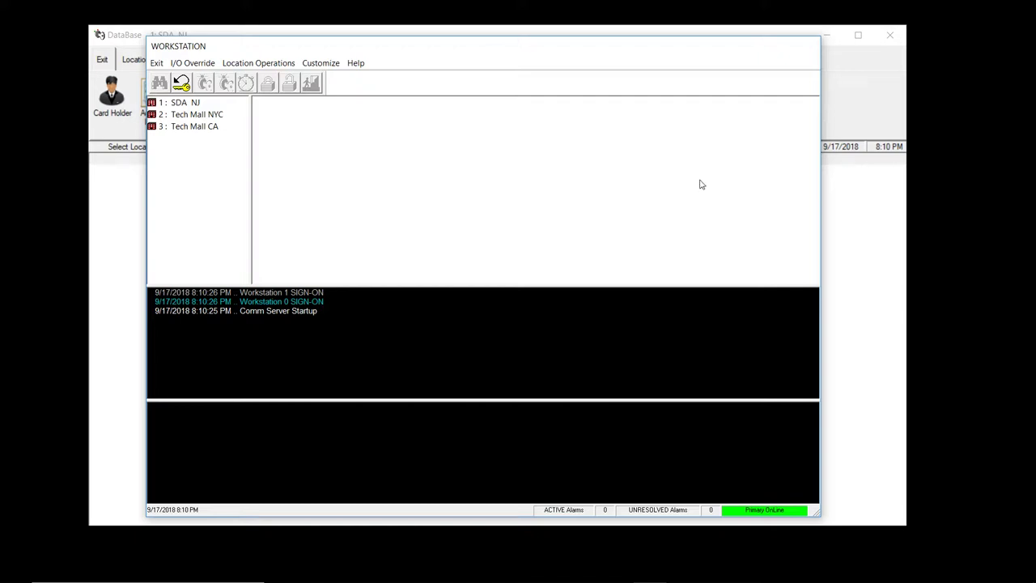
- Bring the SDA NJ DataBase window to the front
key(alt+Tab)
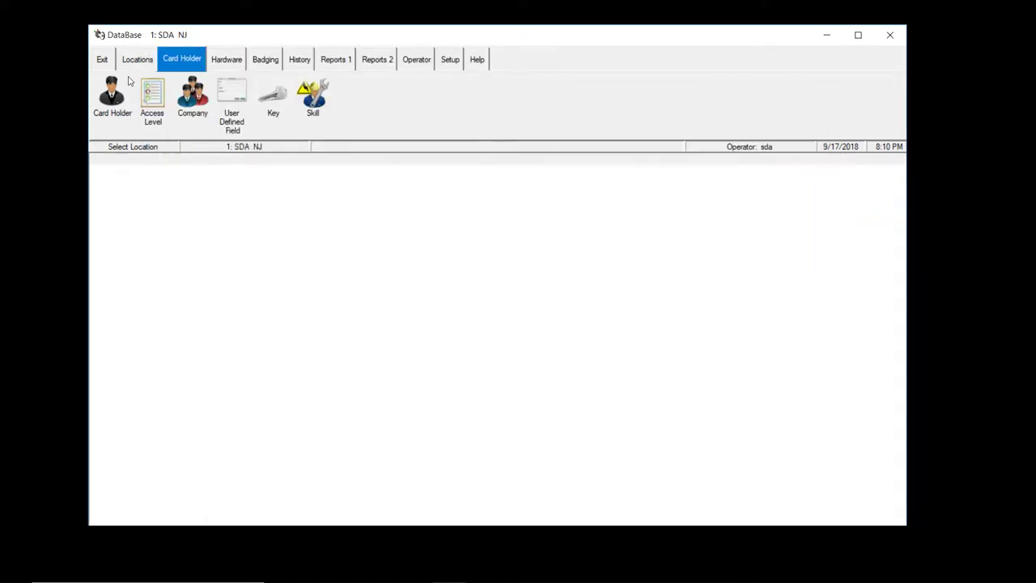
- Show the SDA NJ time zone list: 24/7 time, 8am-4pm and 9am-5pm sat
click(151, 93)
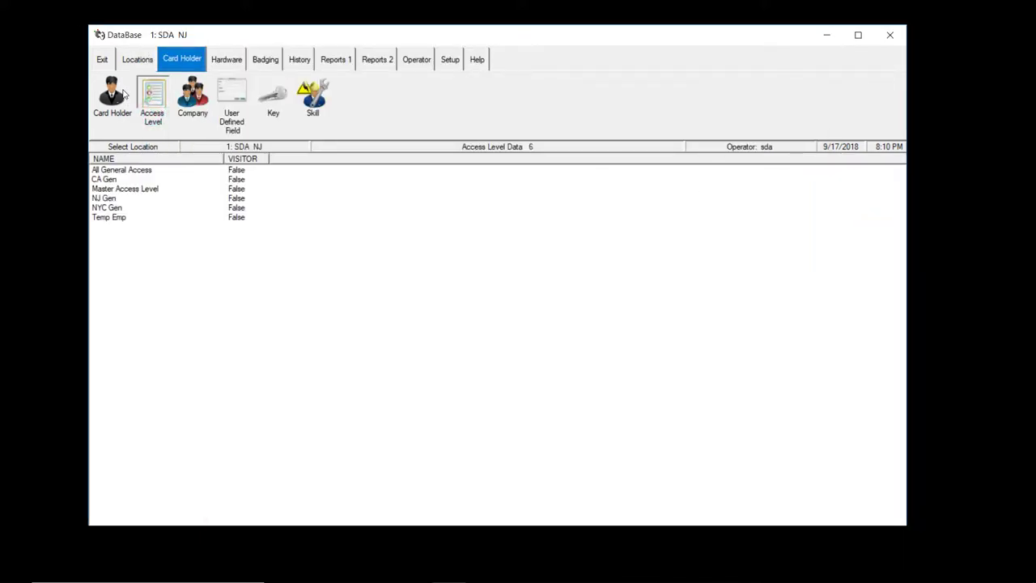
click(212, 65)
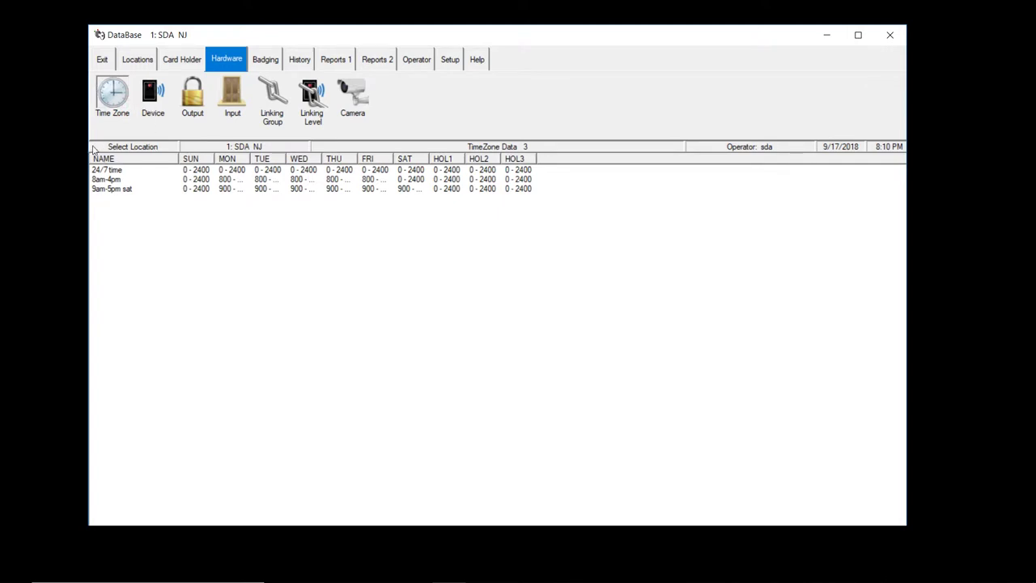
- Add a new time zone and name it 9am-6pm
right_click(114, 188)
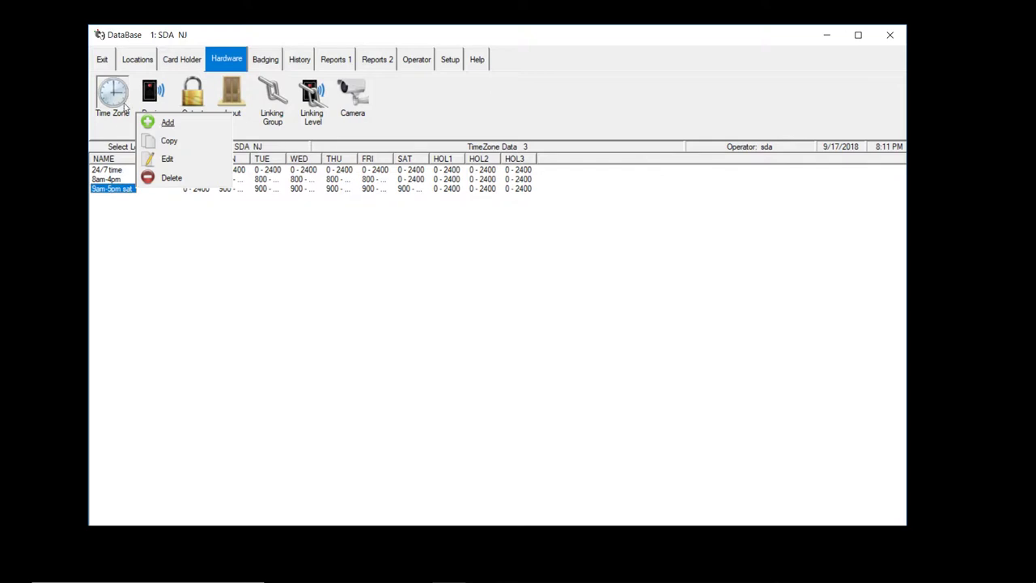
click(165, 121)
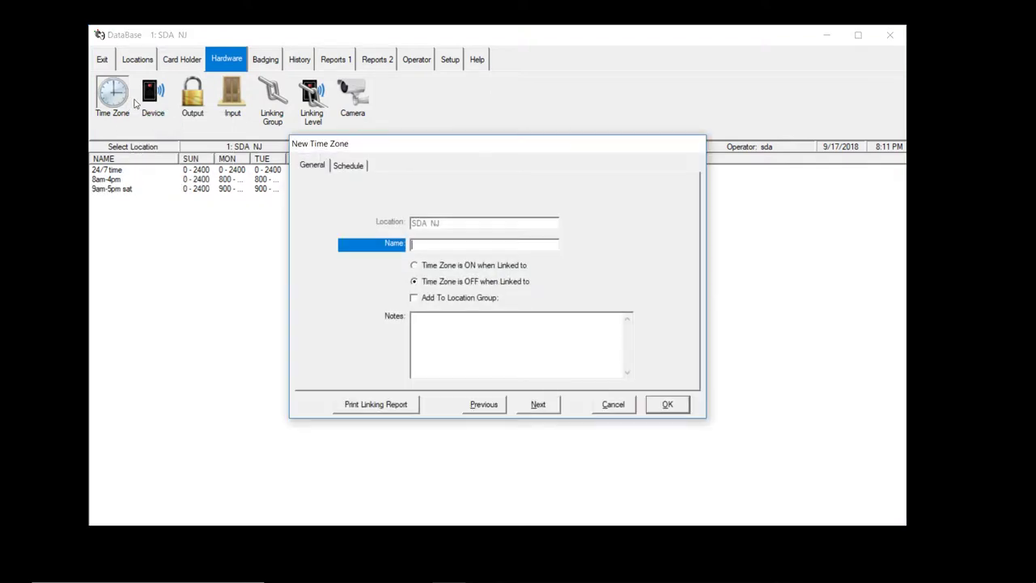
click(424, 249)
text(9am-)
text(6pm)
- Set the 9am-6pm time zone to 900–1800 Monday through Friday and save it
click(348, 165)
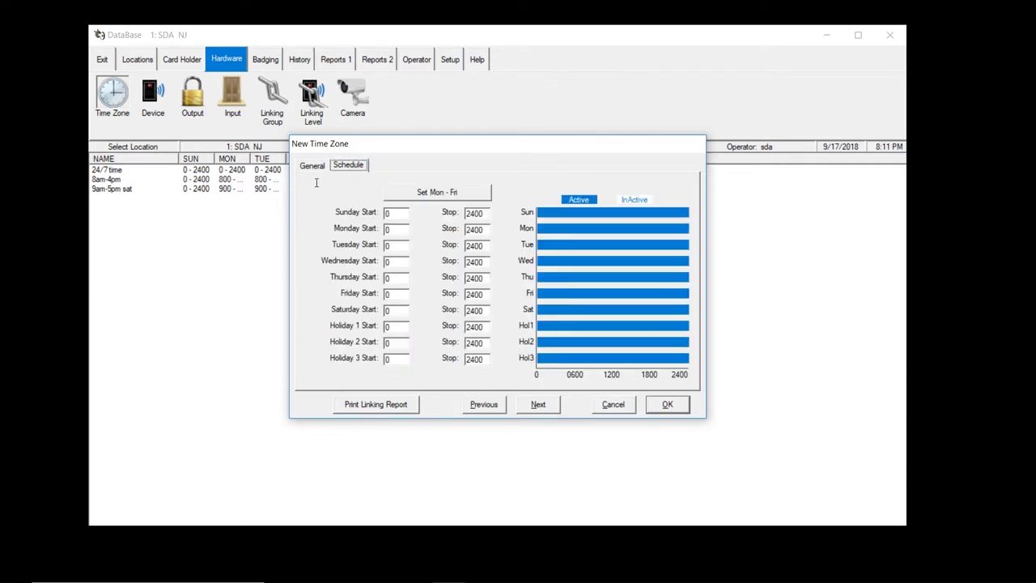
click(395, 229)
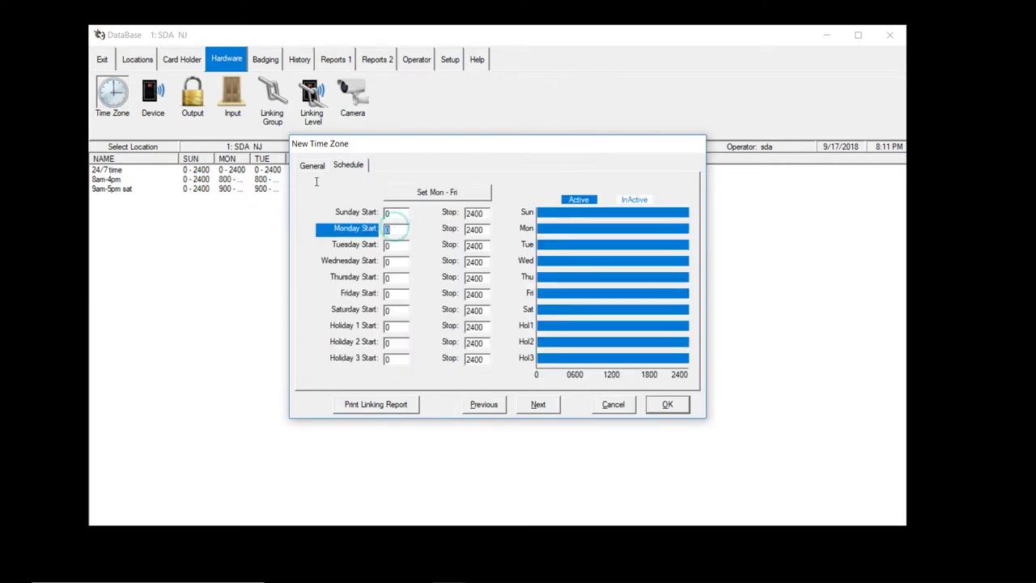
text(900)
key(Tab)
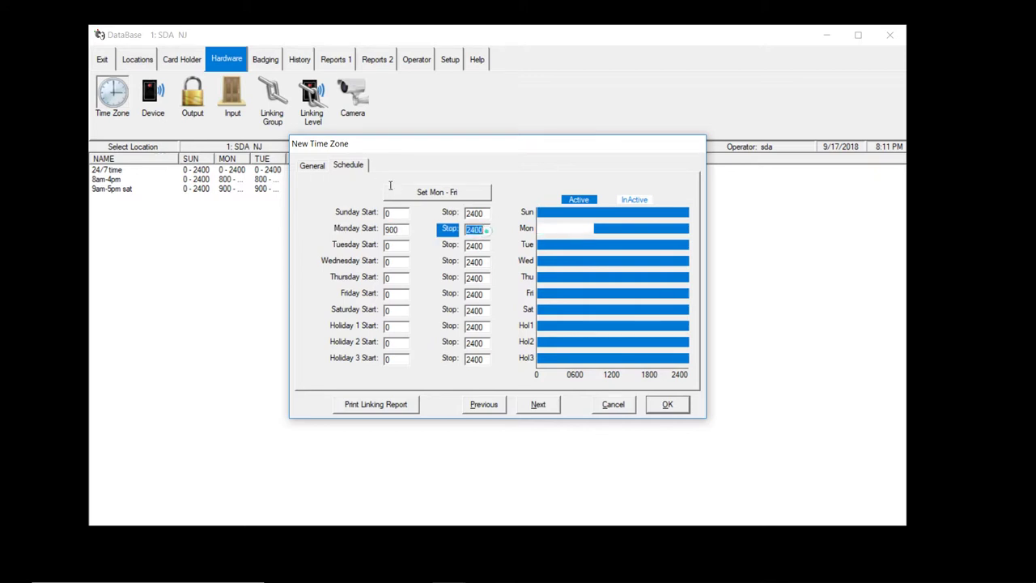
text(1800)
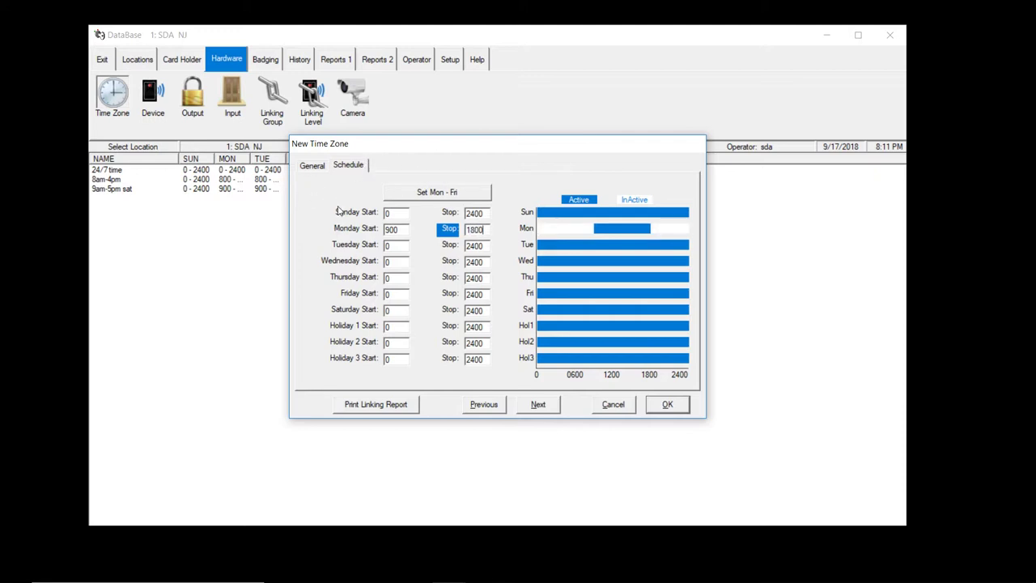
click(450, 192)
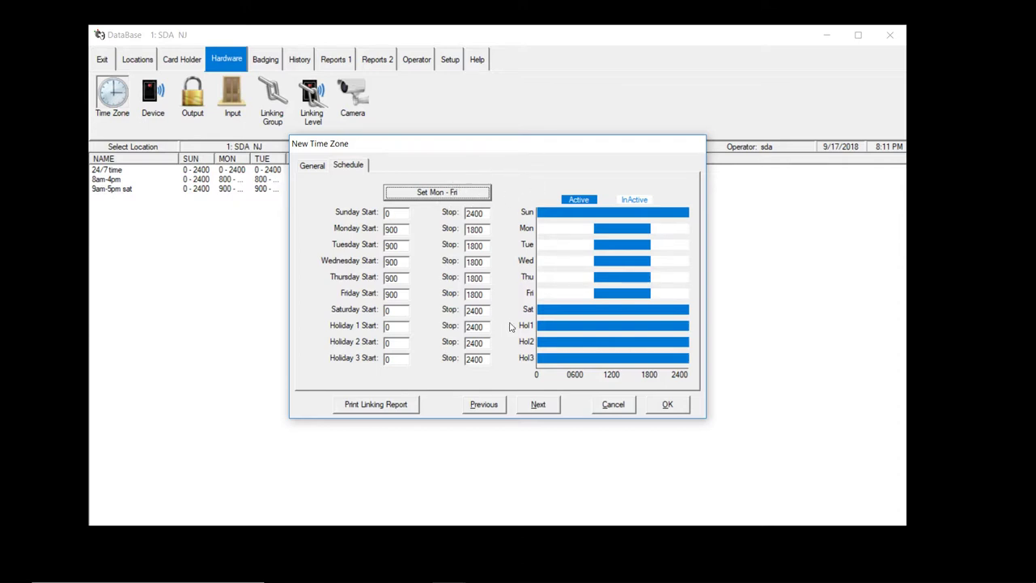
key(Return)
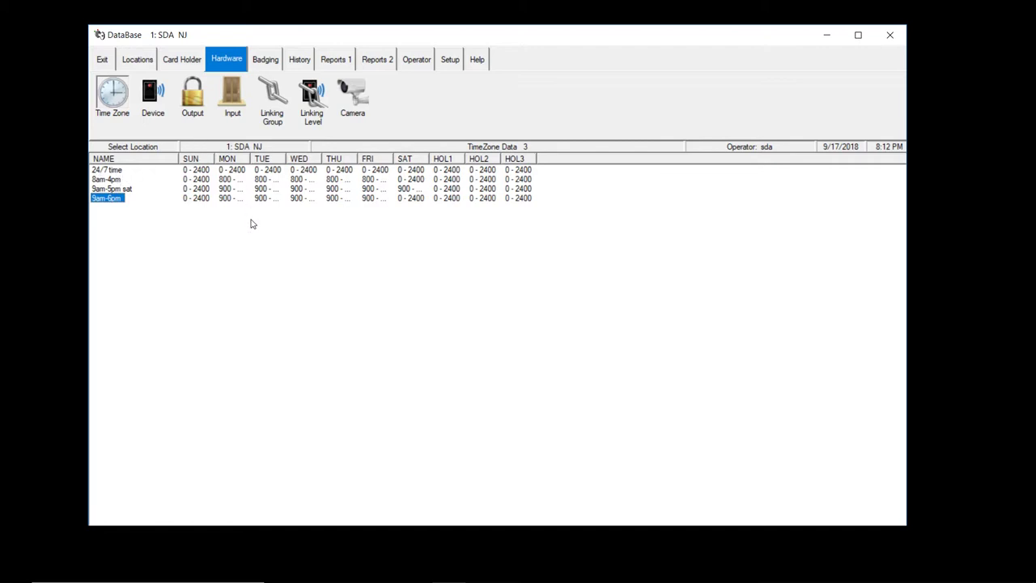
- Inspect Master Access Level without changes, then begin a new access level
click(181, 59)
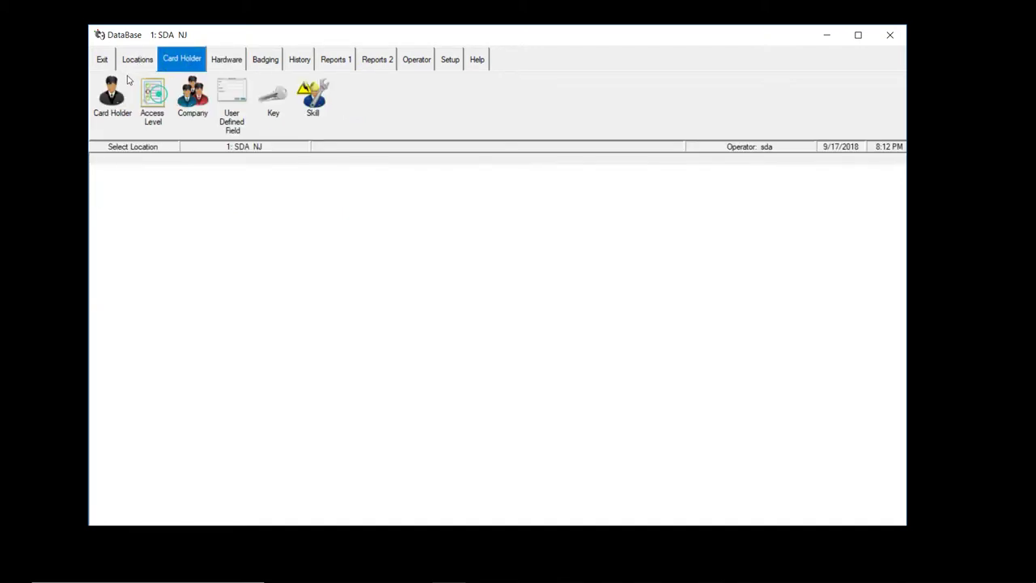
click(154, 93)
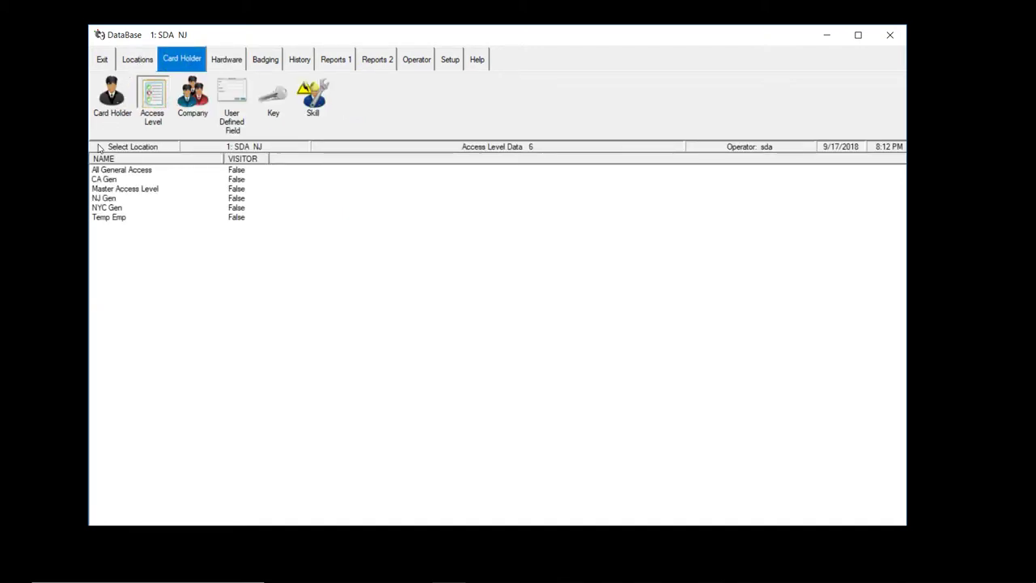
click(122, 189)
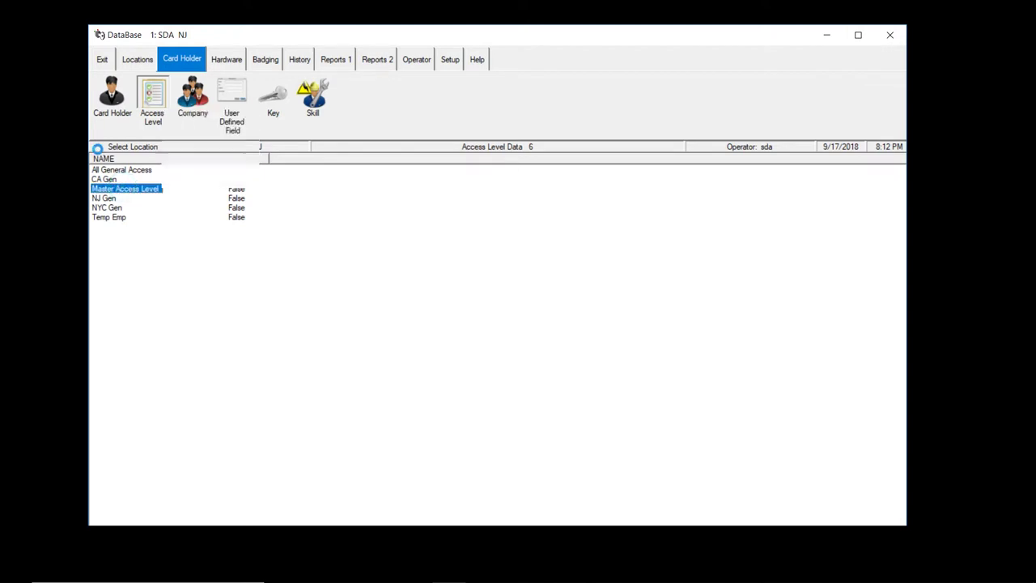
double_click(121, 189)
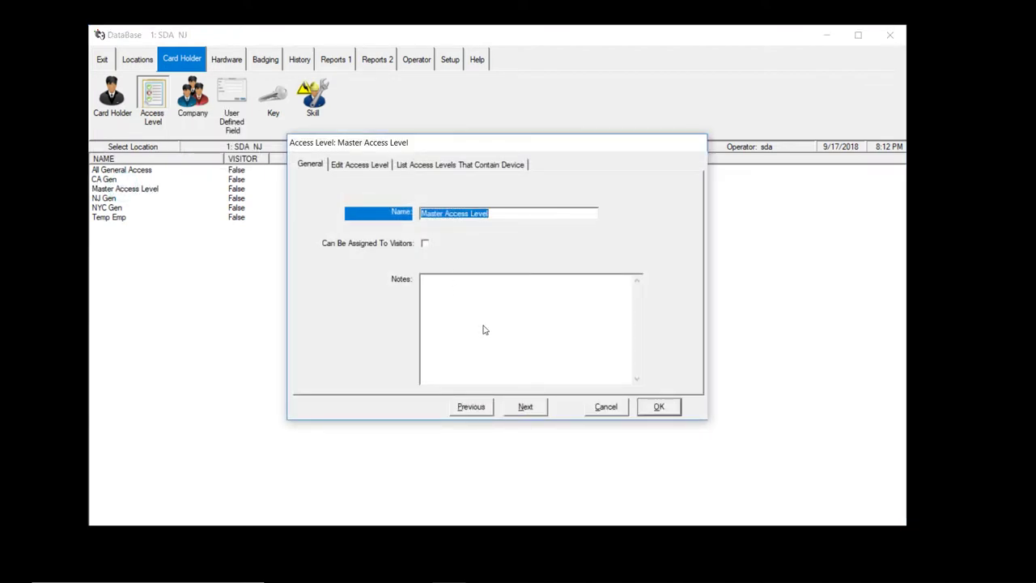
click(603, 406)
mouse_move(151, 100)
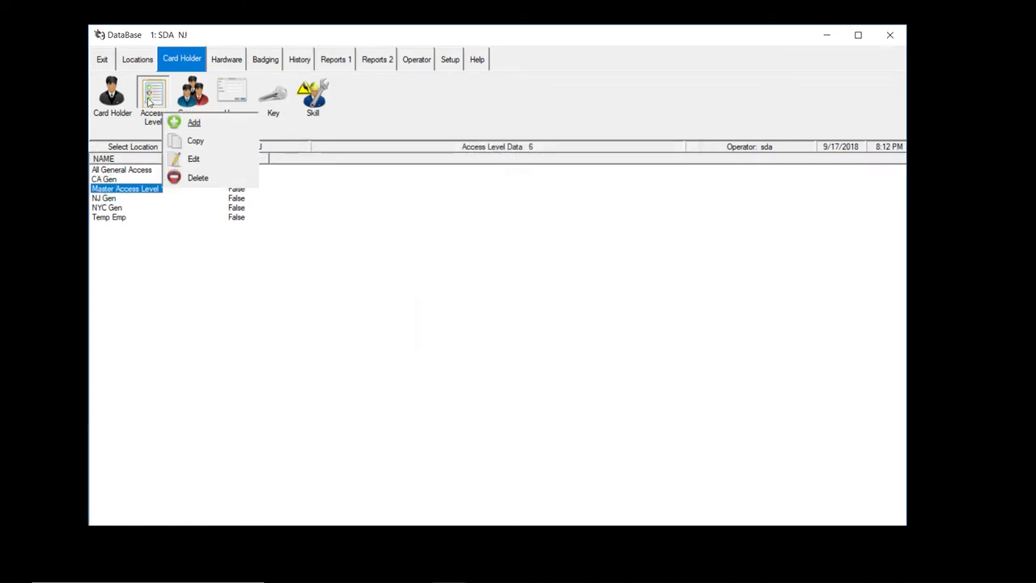
click(194, 122)
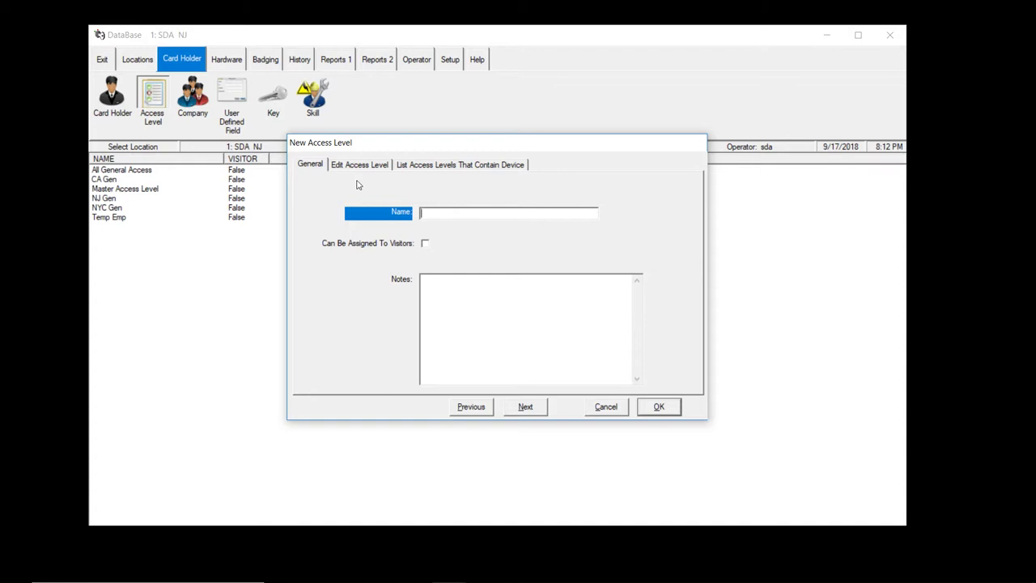
- Name the new access level 'New Temps' and show its device list
text(New Temps)
click(359, 164)
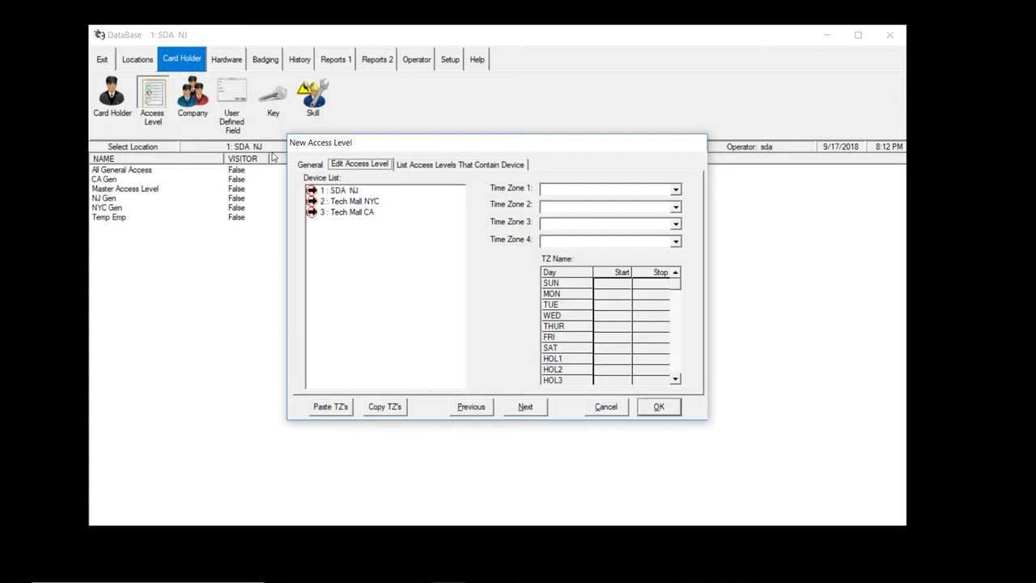
- Set Time Zone 1 to 9am-6pm for the SDA NJ Front door and Back Door
key(Tab)
key(Right)
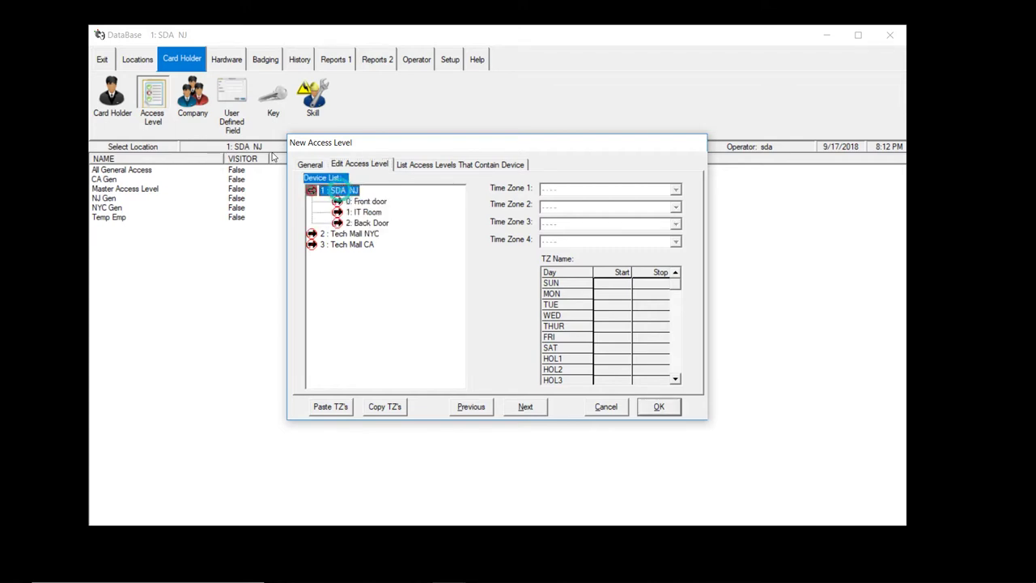
key(Down)
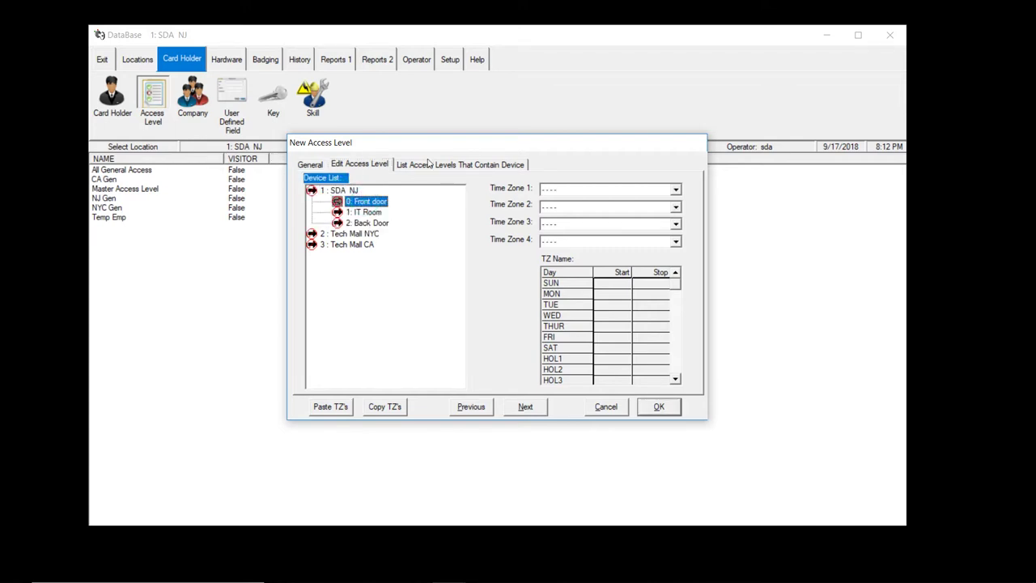
click(676, 189)
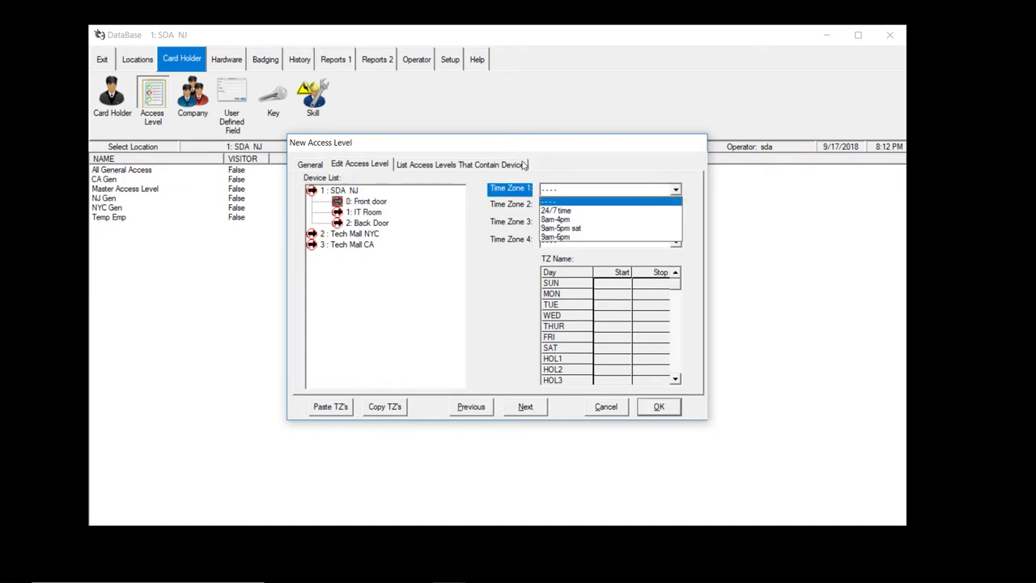
key(Down)
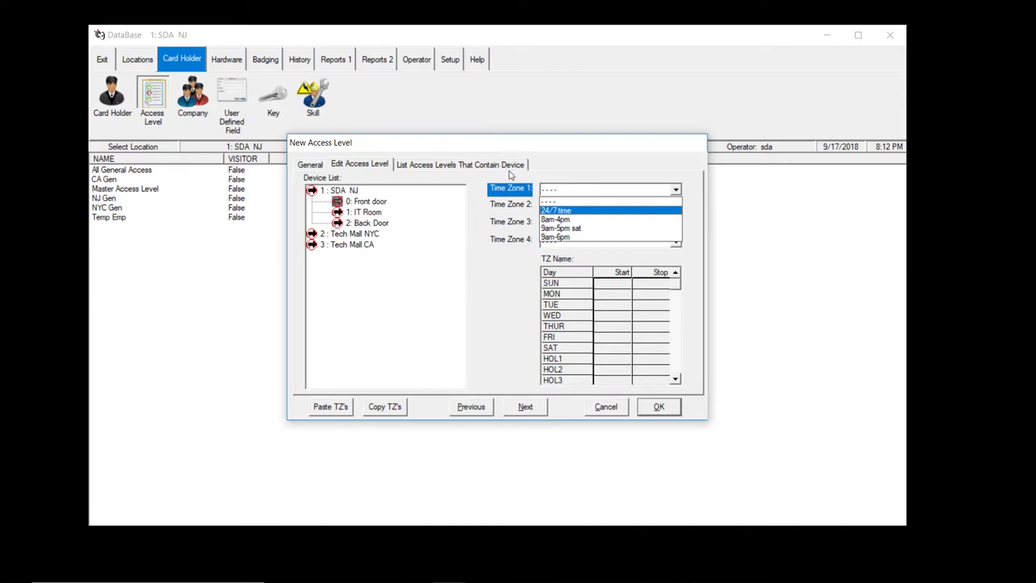
key(Down)
key(Down)
key(Down)
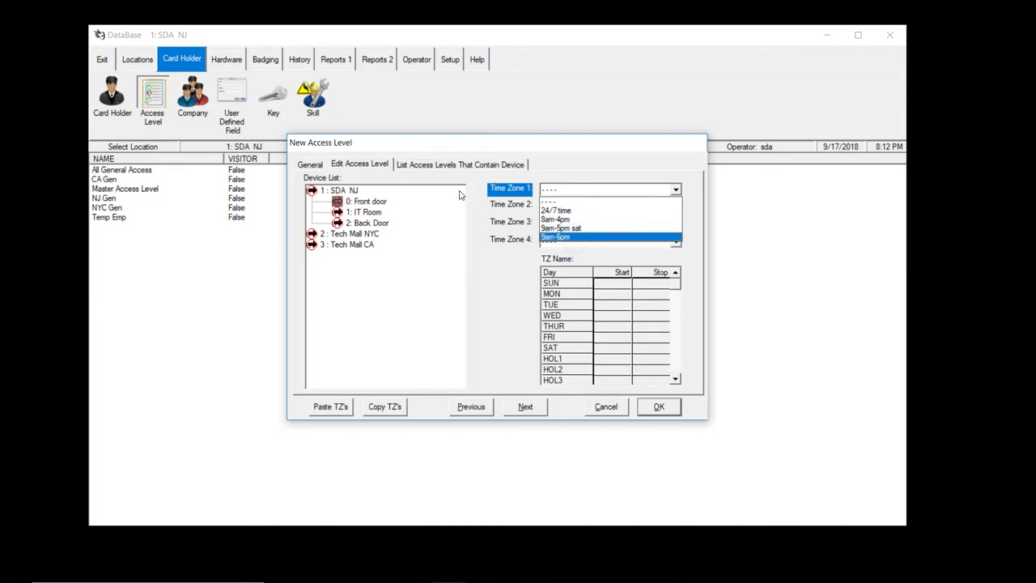
key(Return)
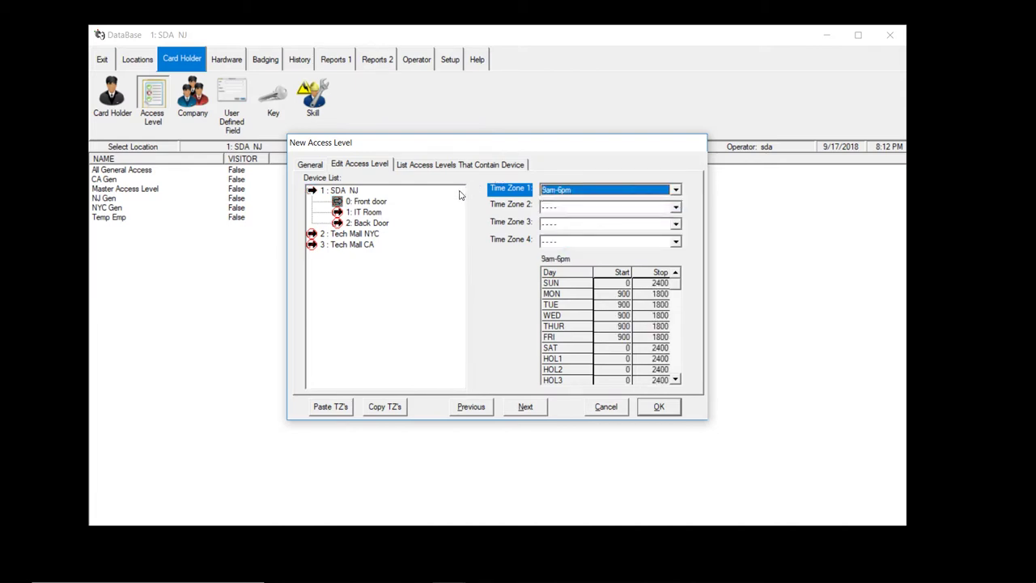
click(368, 223)
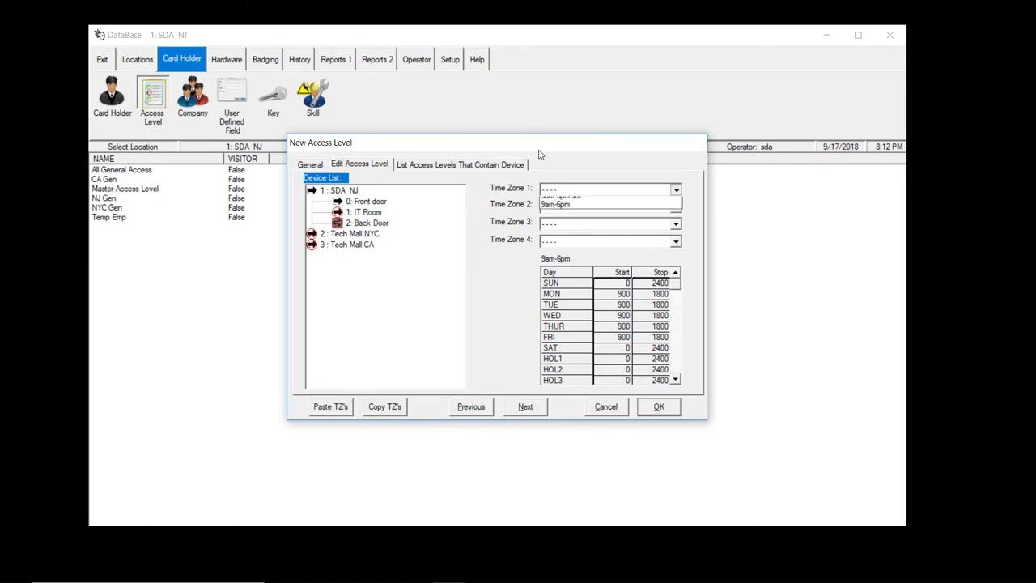
click(606, 231)
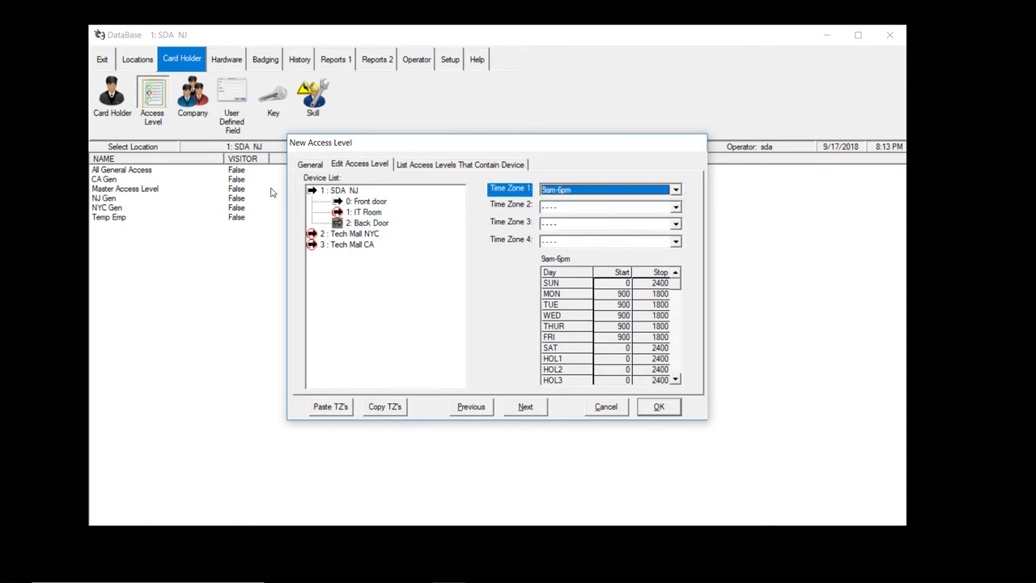
- Give the Tech Mall NYC back door and side door the 9/5 time zone, then save New Temps
click(311, 233)
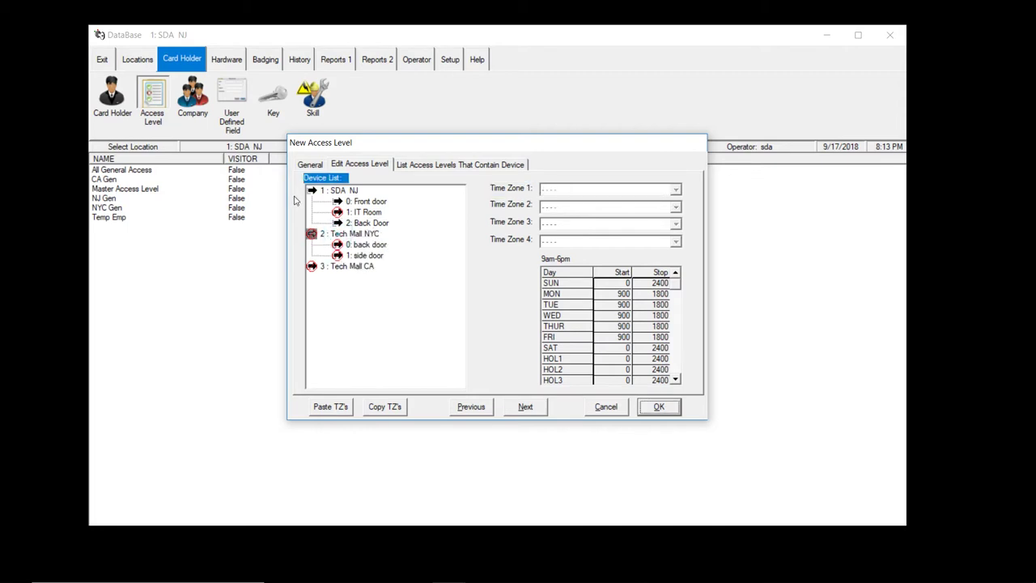
click(364, 244)
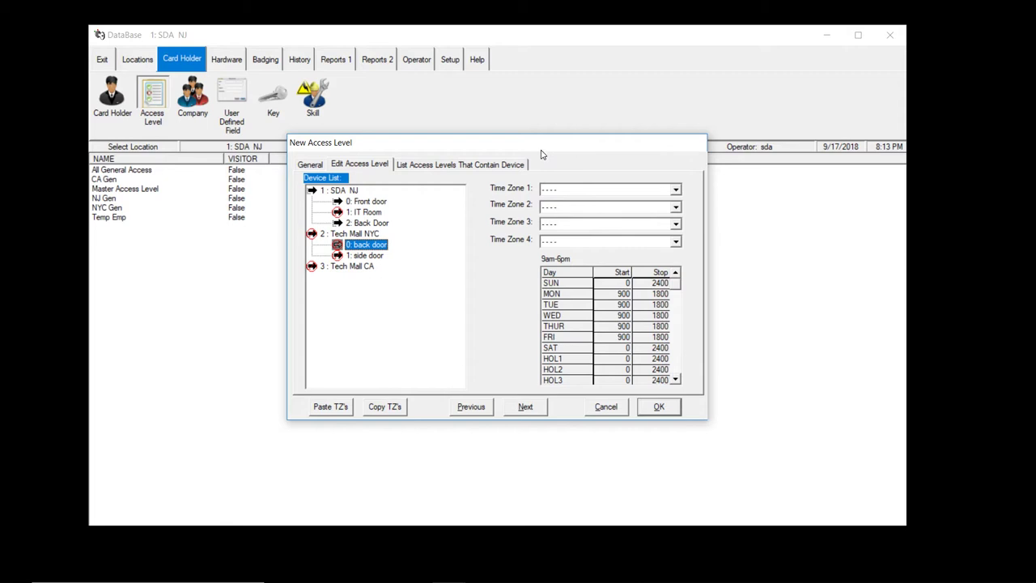
click(607, 189)
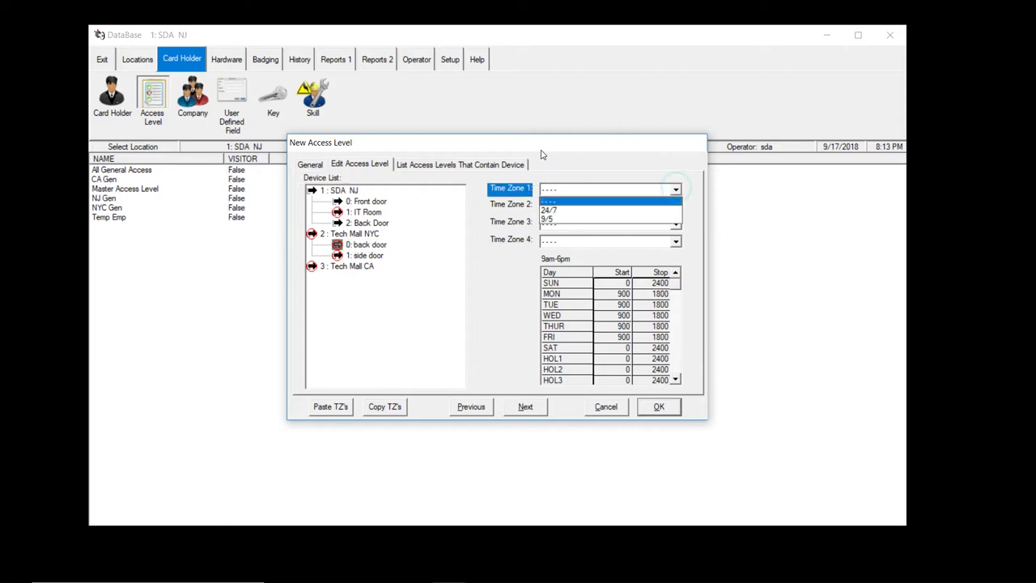
click(646, 220)
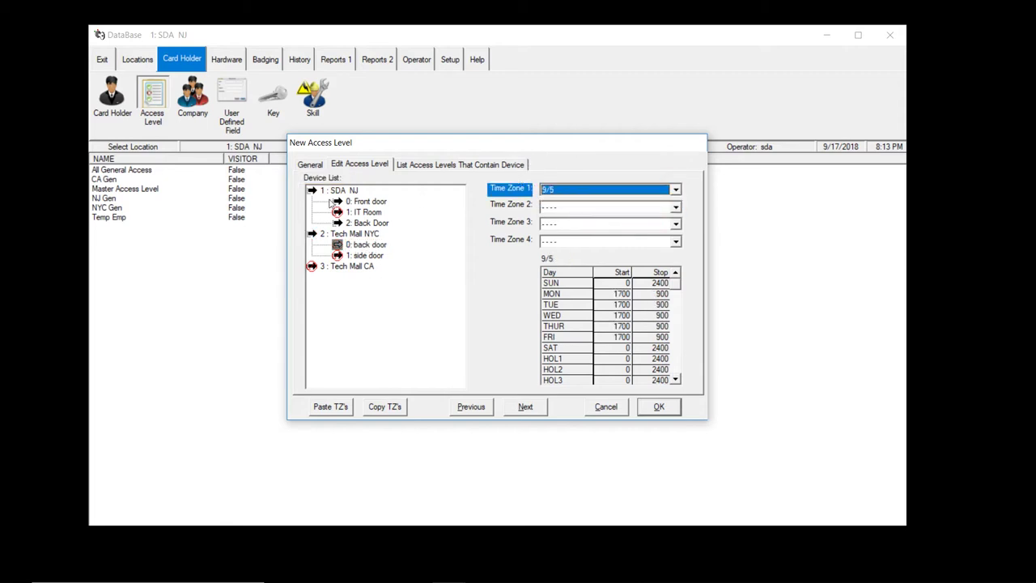
click(364, 255)
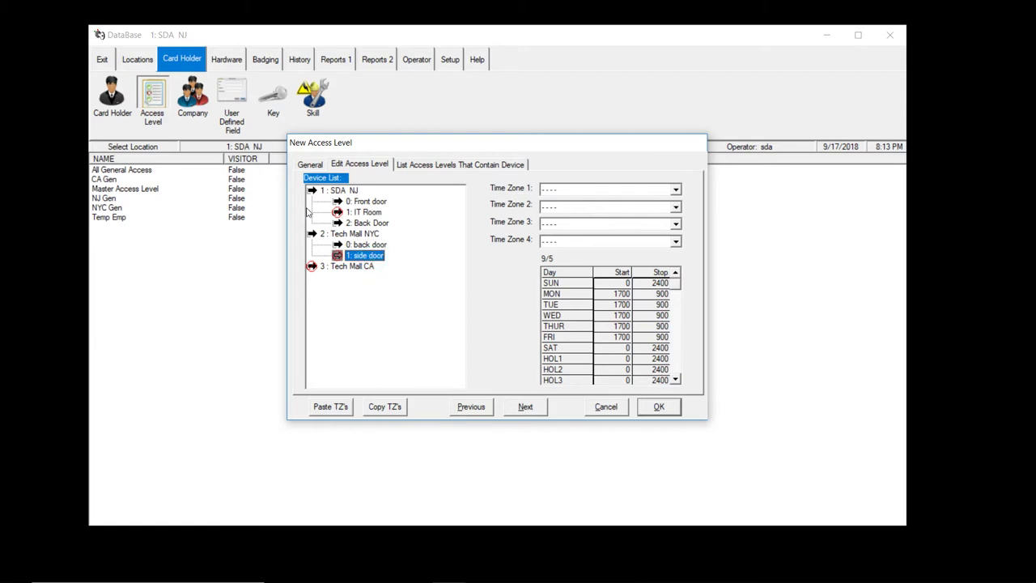
click(674, 189)
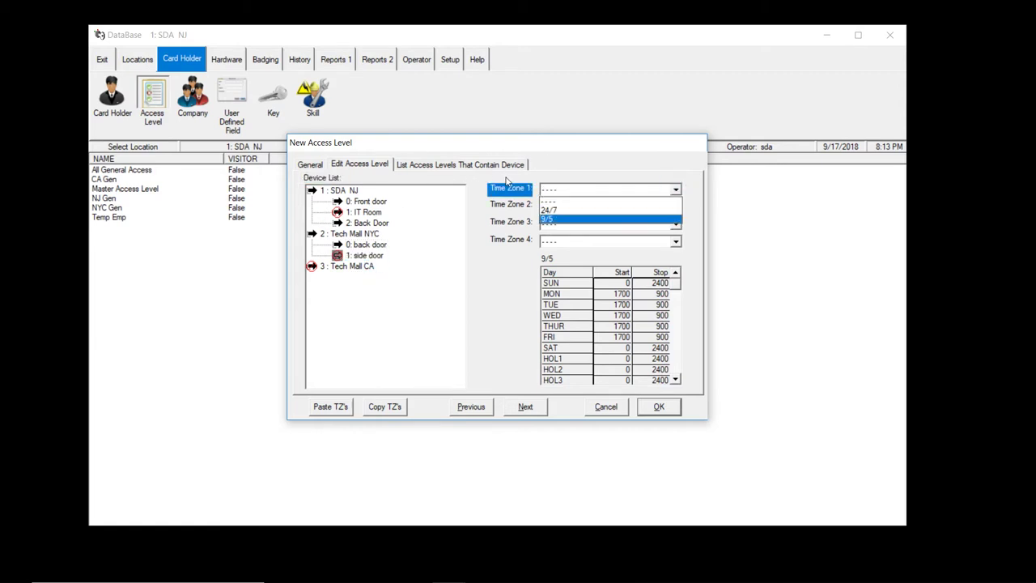
click(631, 219)
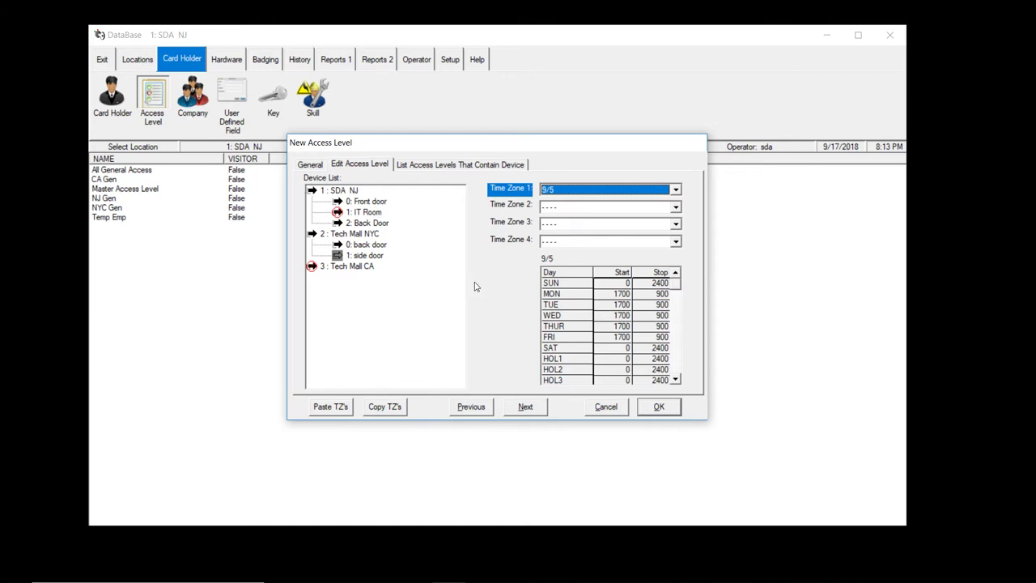
click(659, 406)
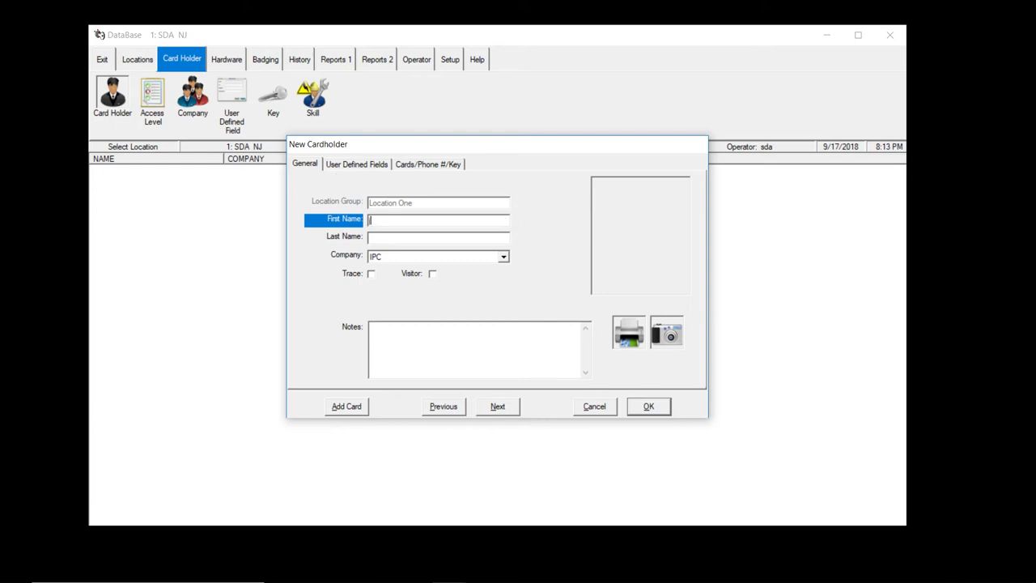
- Enter the new cardholder's first and last name, then show the cards page
key(Tab)
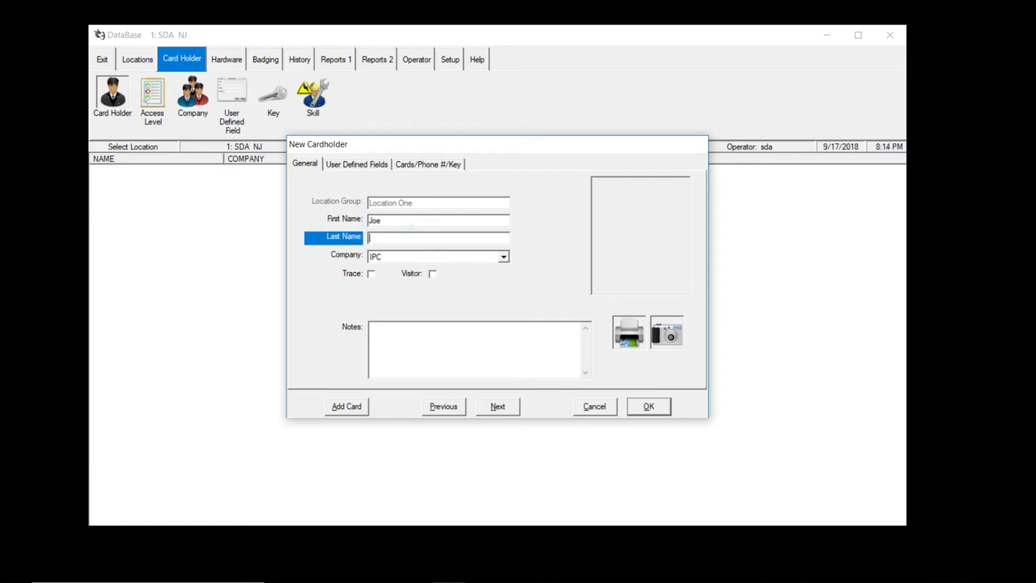
key(ctrl+shift+Tab)
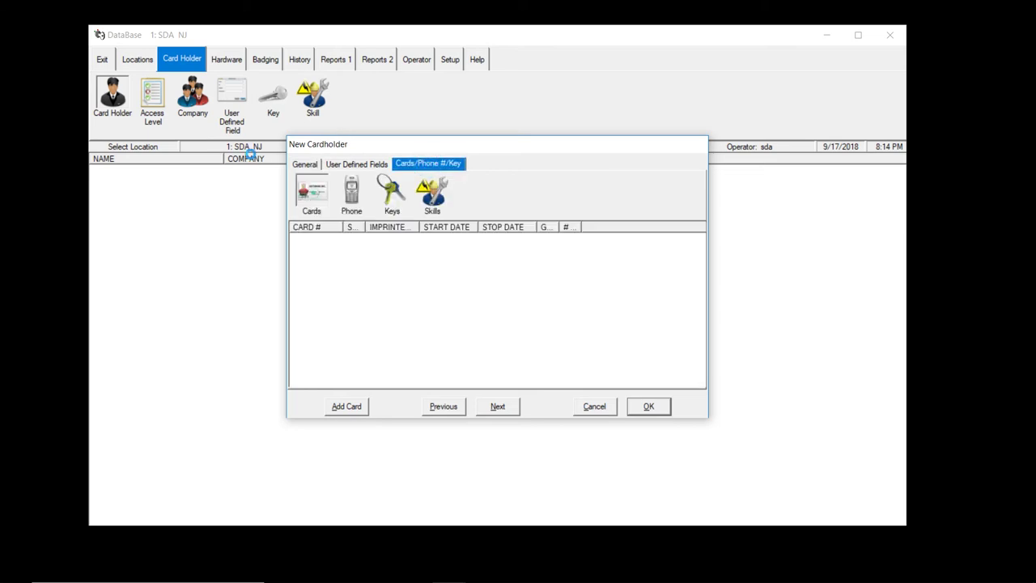
key(alt+a)
key(Escape)
key(alt+a)
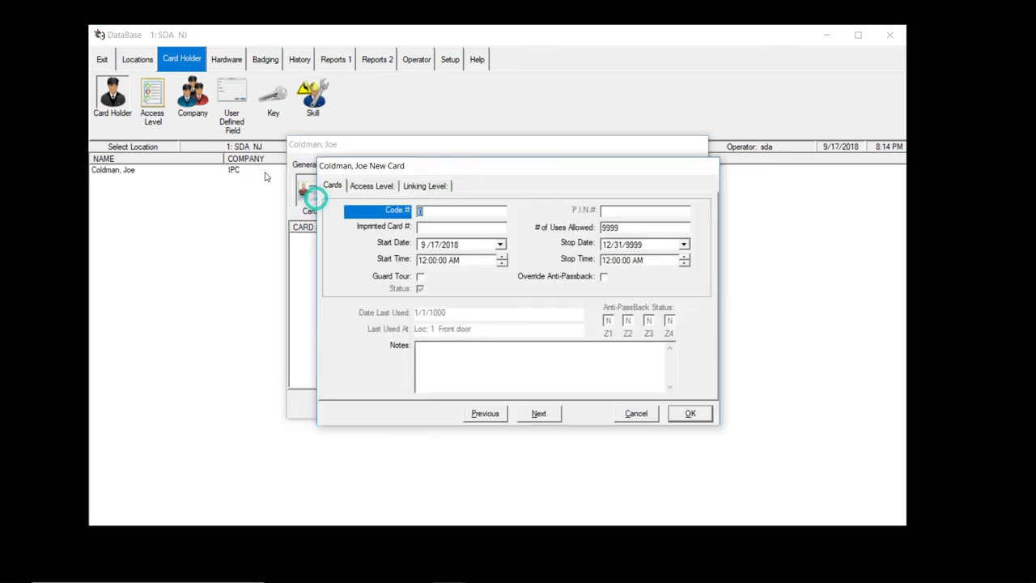
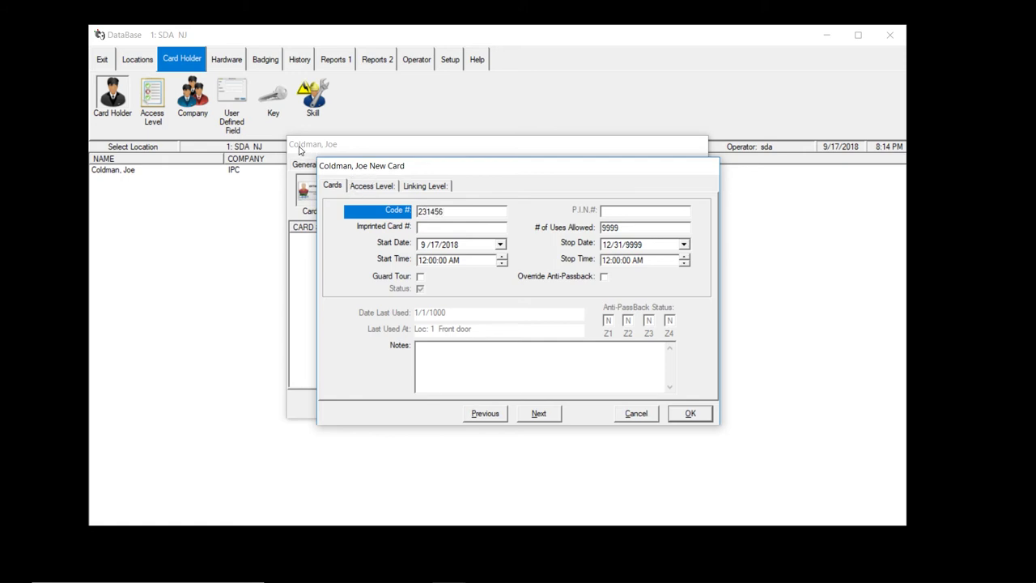
- Assign the New Temps access level to the card, then save the card and cardholder
key(ctrl+Tab)
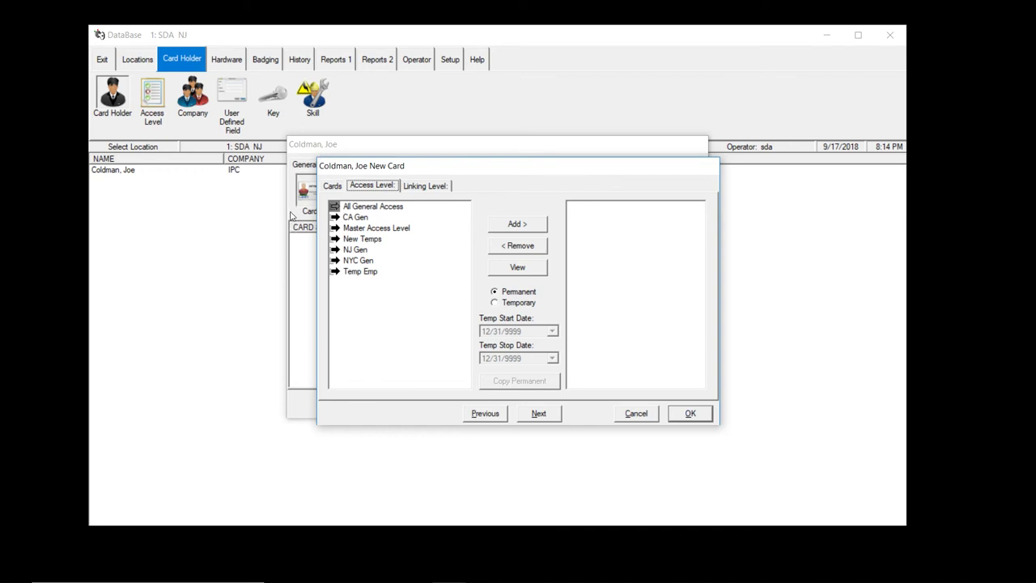
key(Tab)
key(Down)
key(Down)
key(Down)
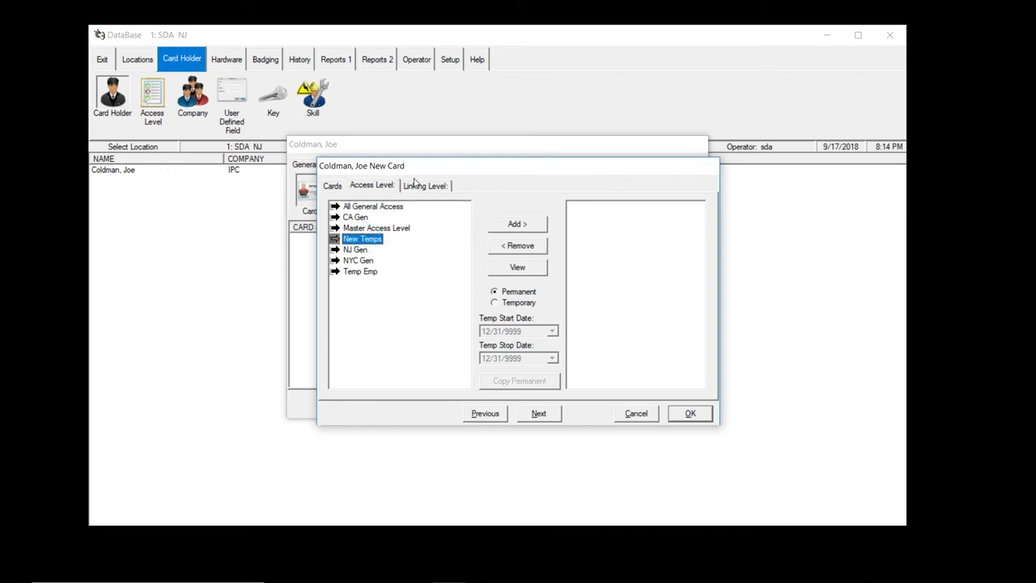
key(Tab)
key(space)
key(Return)
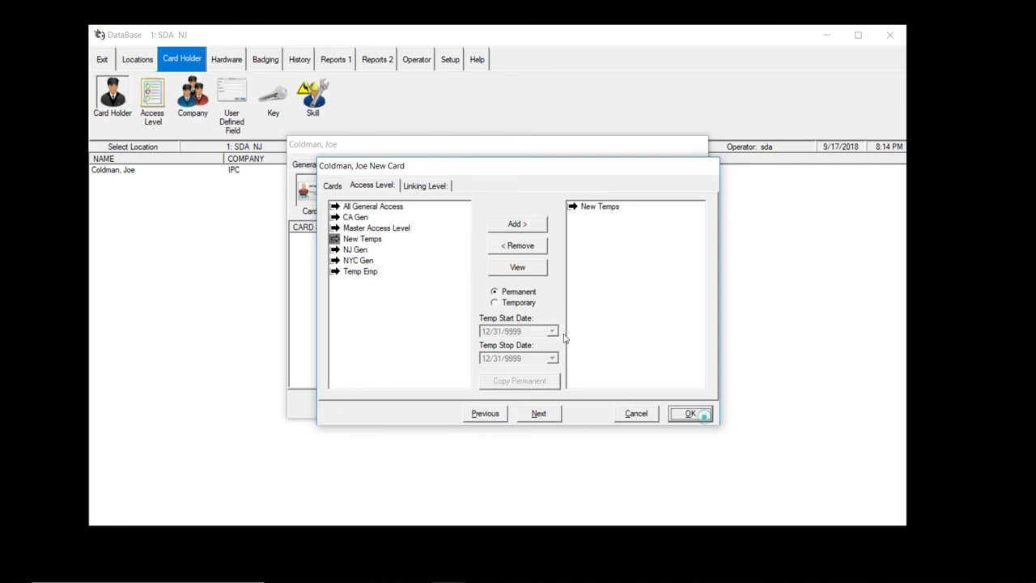
key(Return)
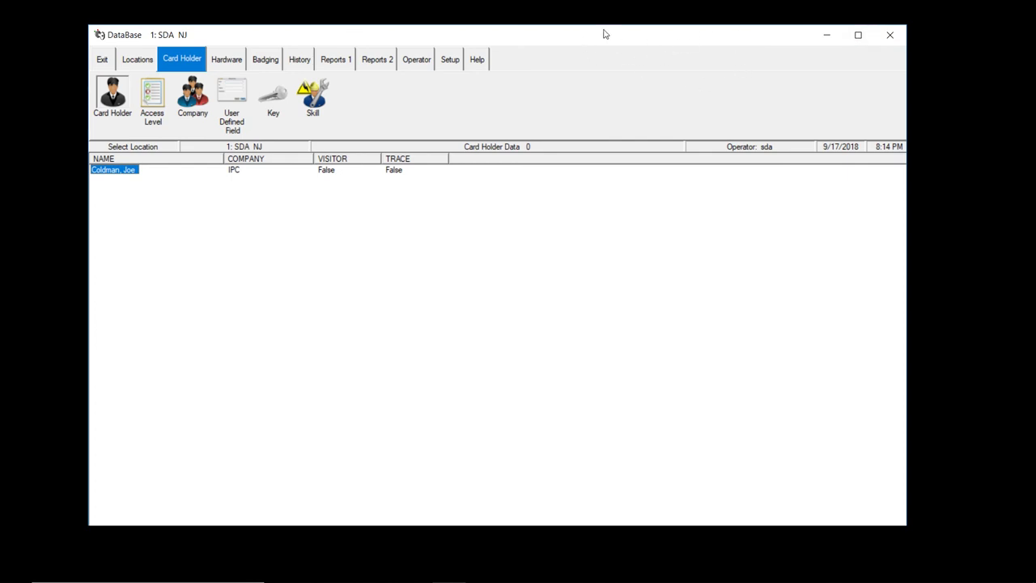
mouse_move(599, 32)
mouse_down()
mouse_move(610, 164)
mouse_move(585, 44)
mouse_up()
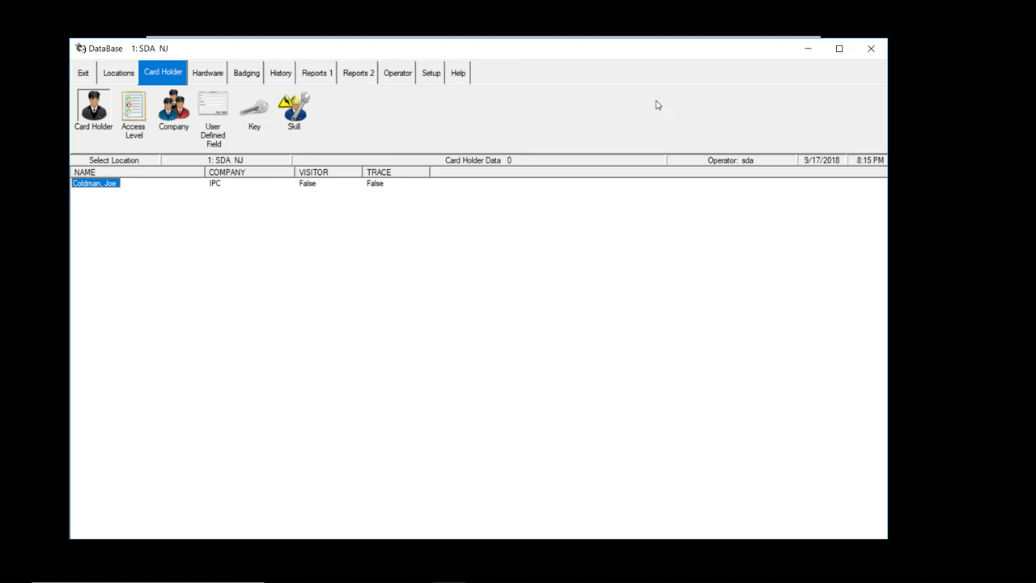